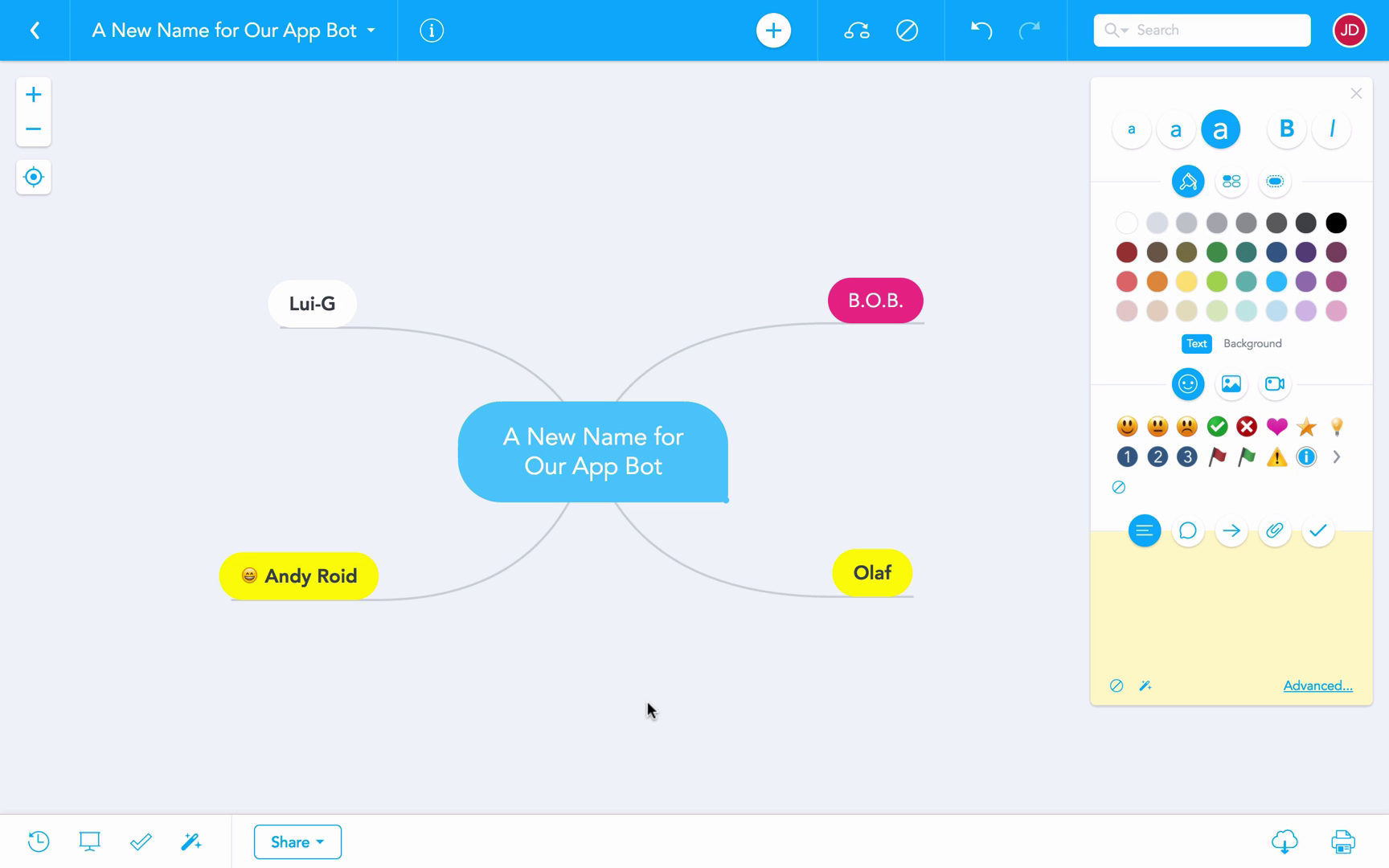
Step: Invite one collaborator by email, turn on link sharing and copy the map link
left_click(305, 843)
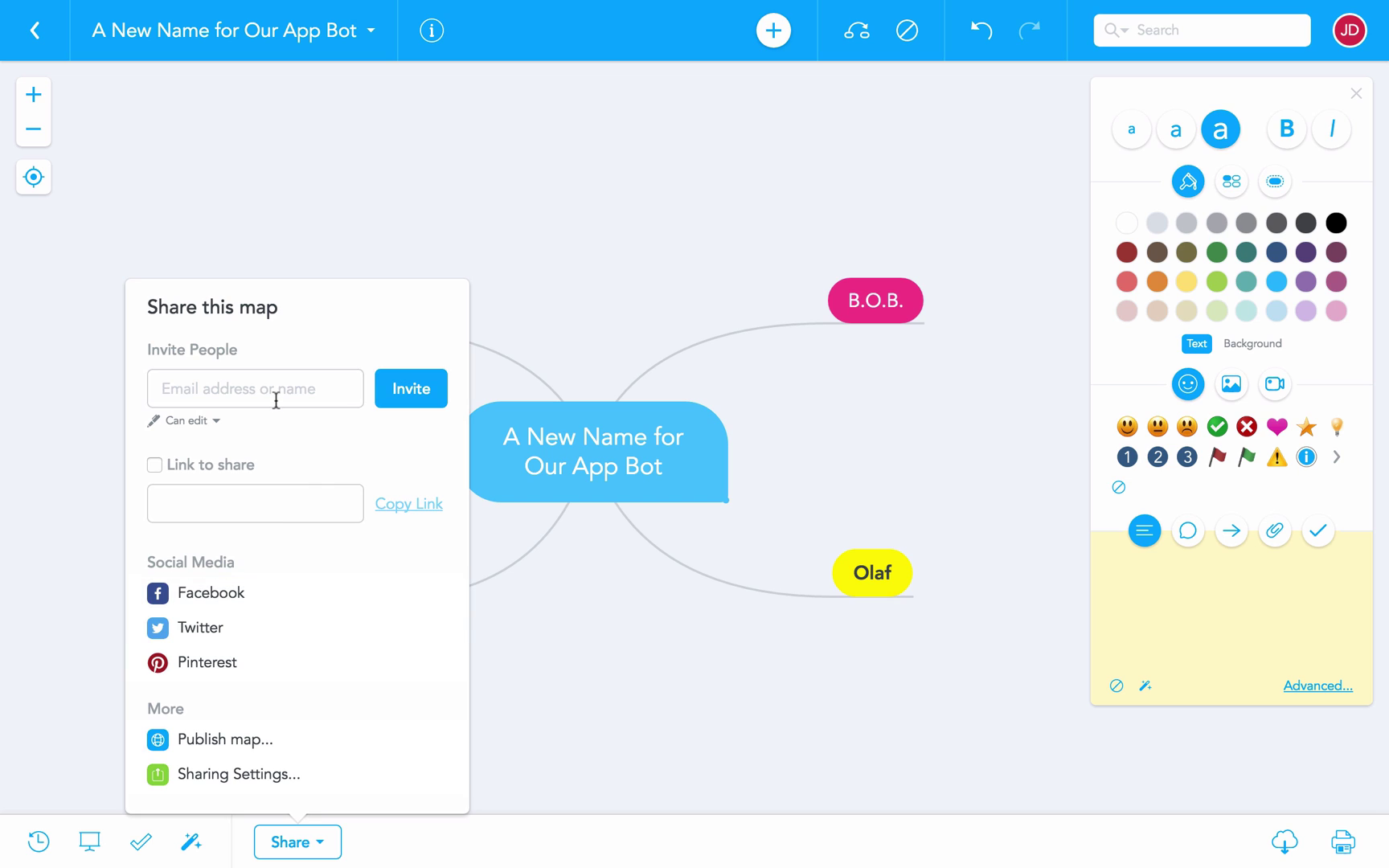
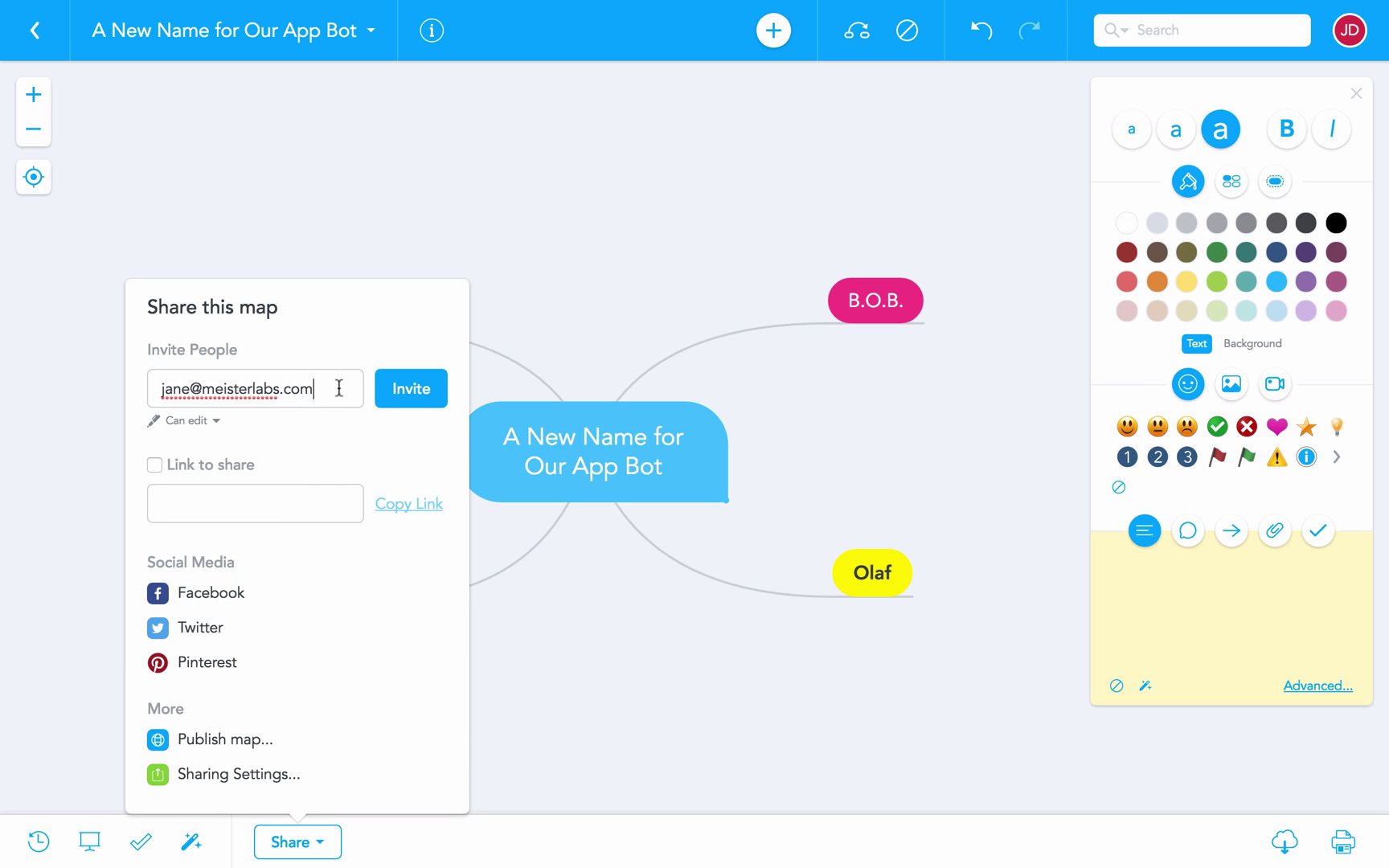
left_click(412, 392)
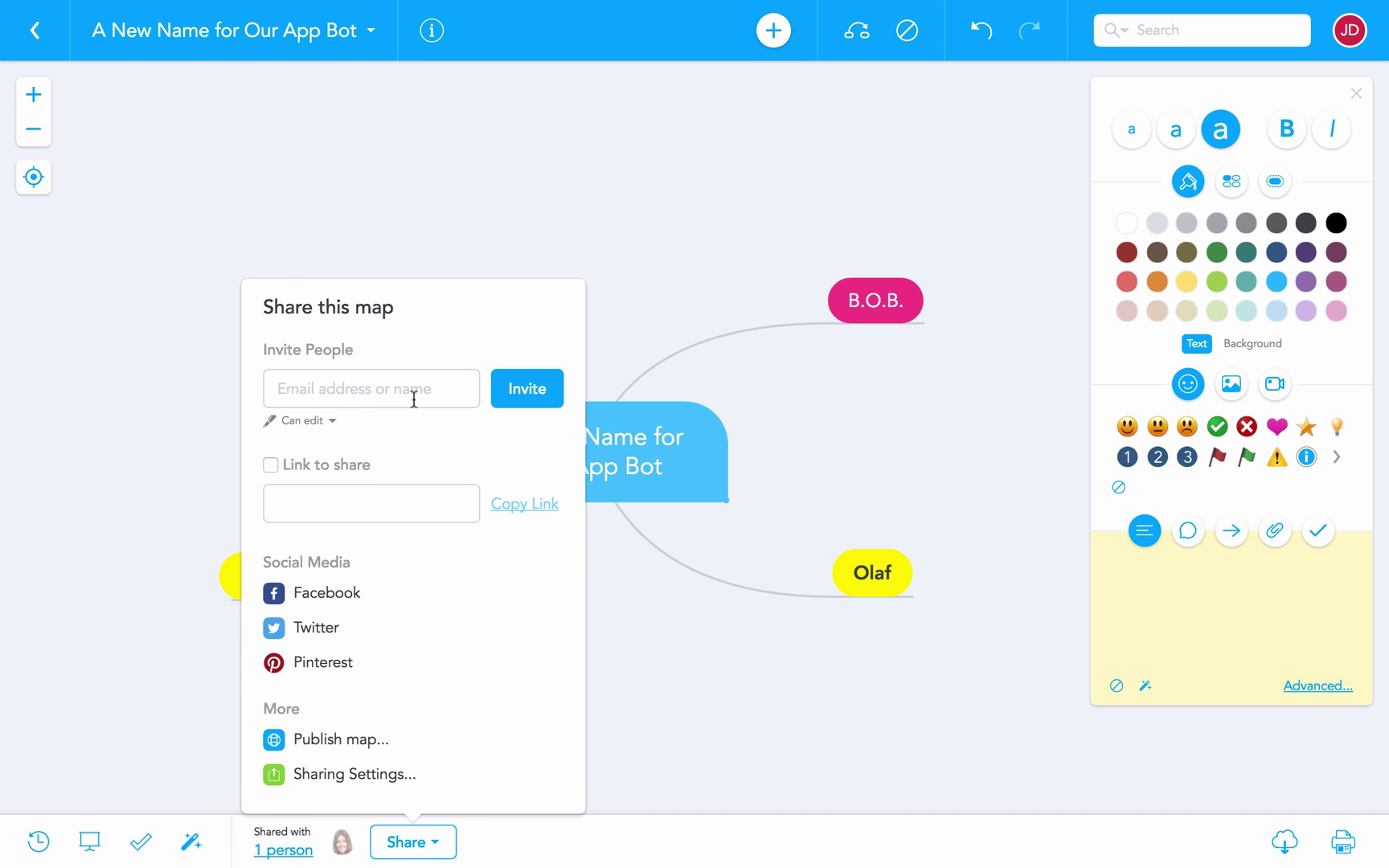
left_click(270, 467)
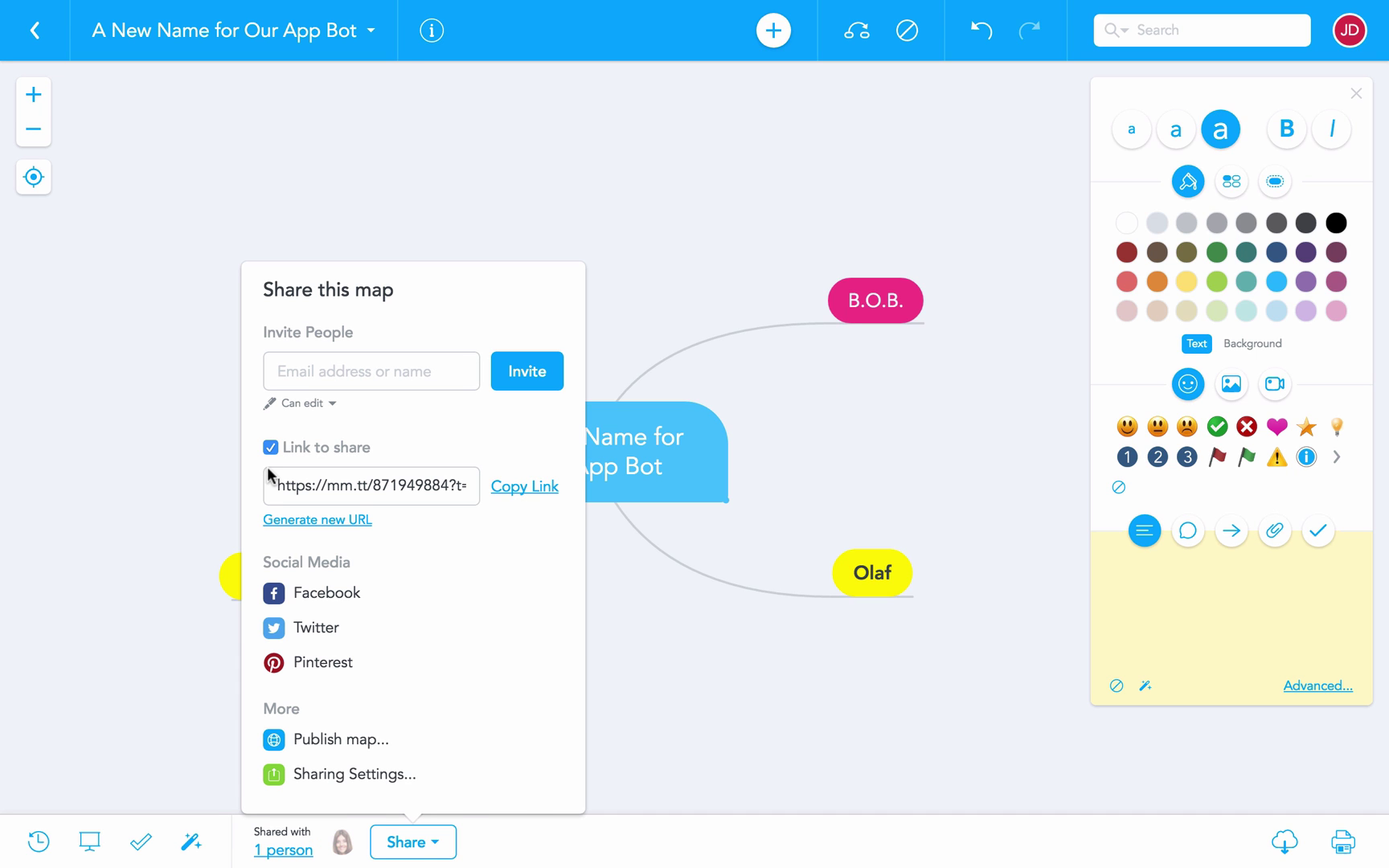
left_click(509, 489)
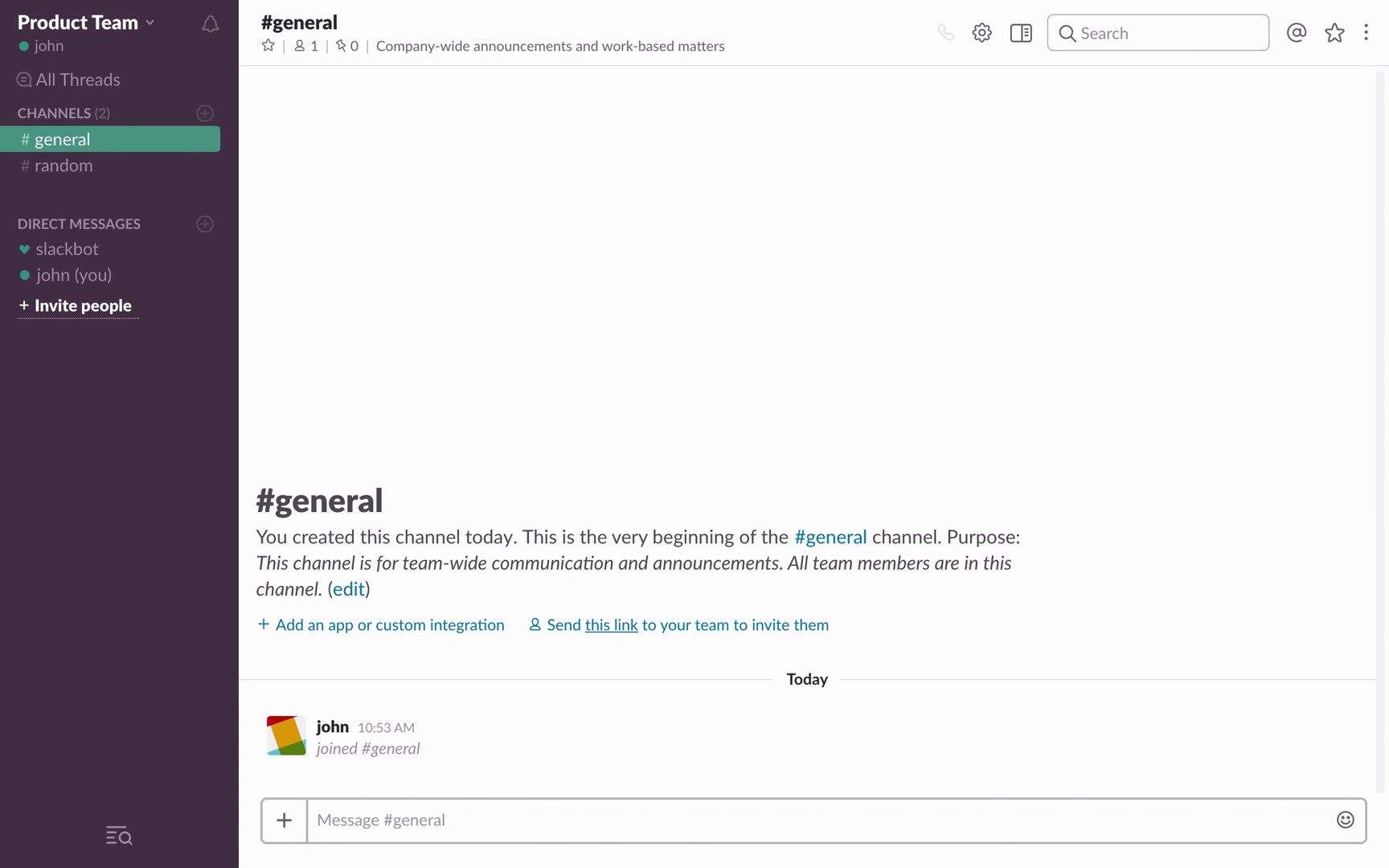
type("Hey guys,")
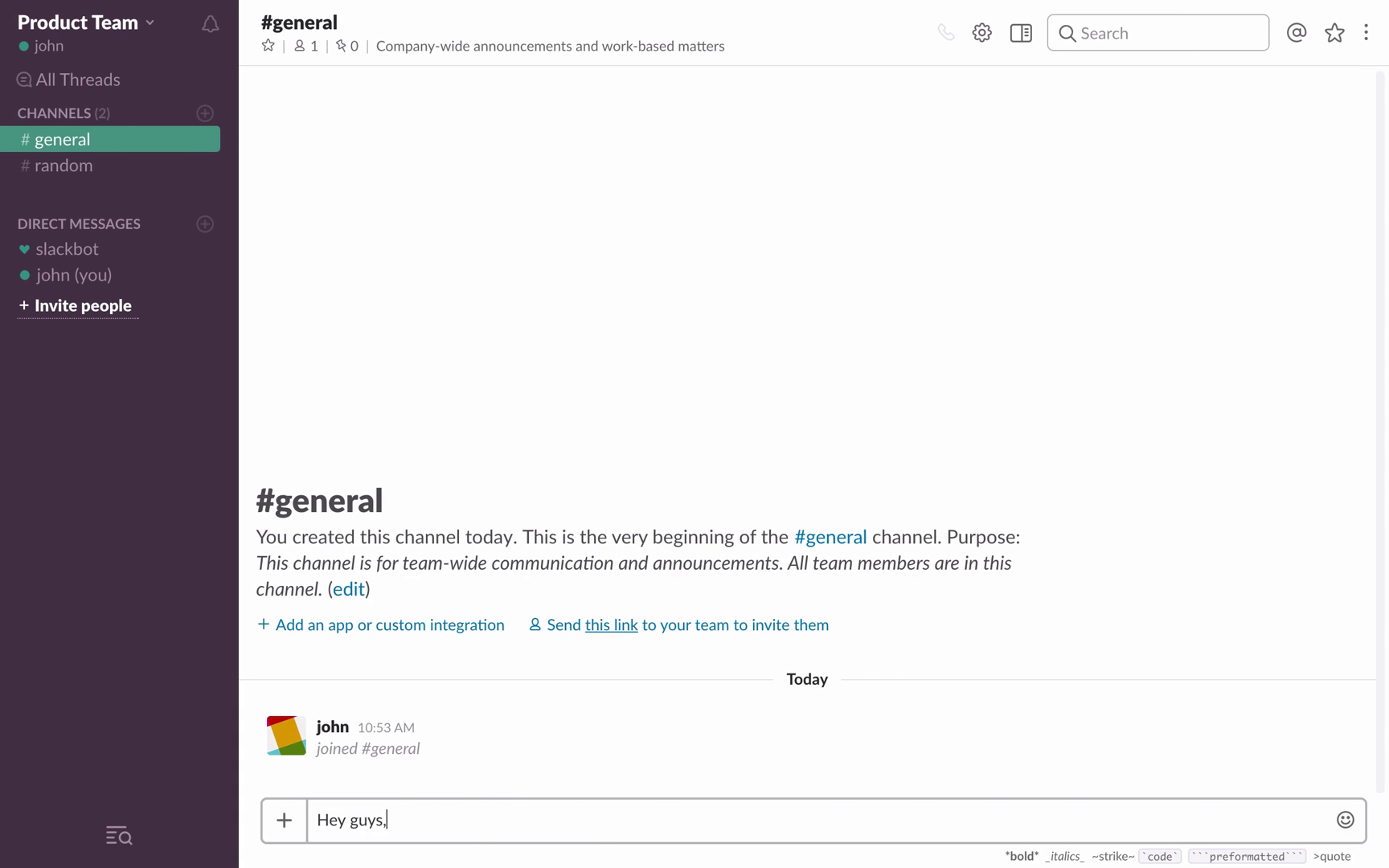
type(" let's brainstorm:")
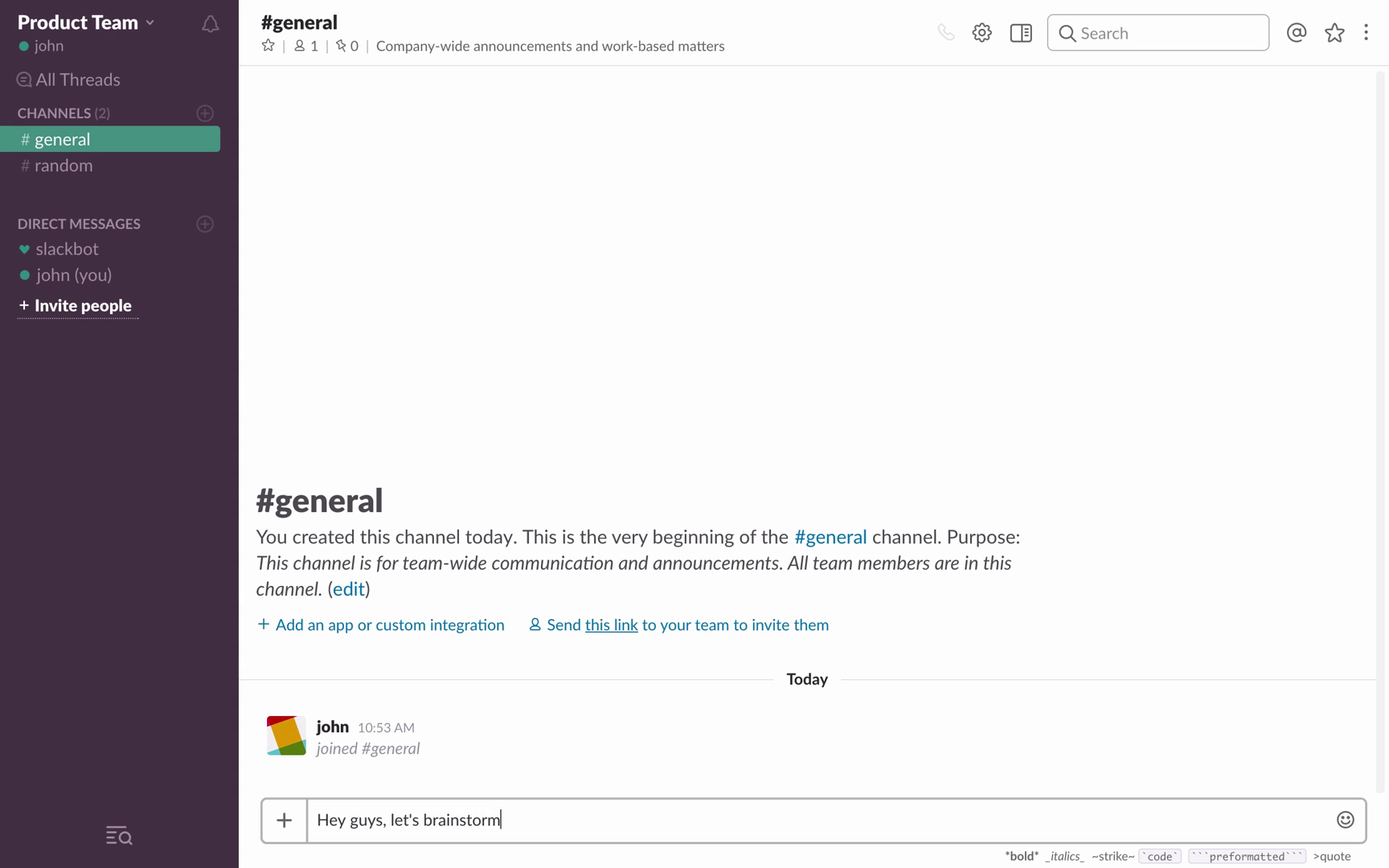
Step: Paste the map link into the #general brainstorm message and post it
key("ctrl+v")
key("Return")
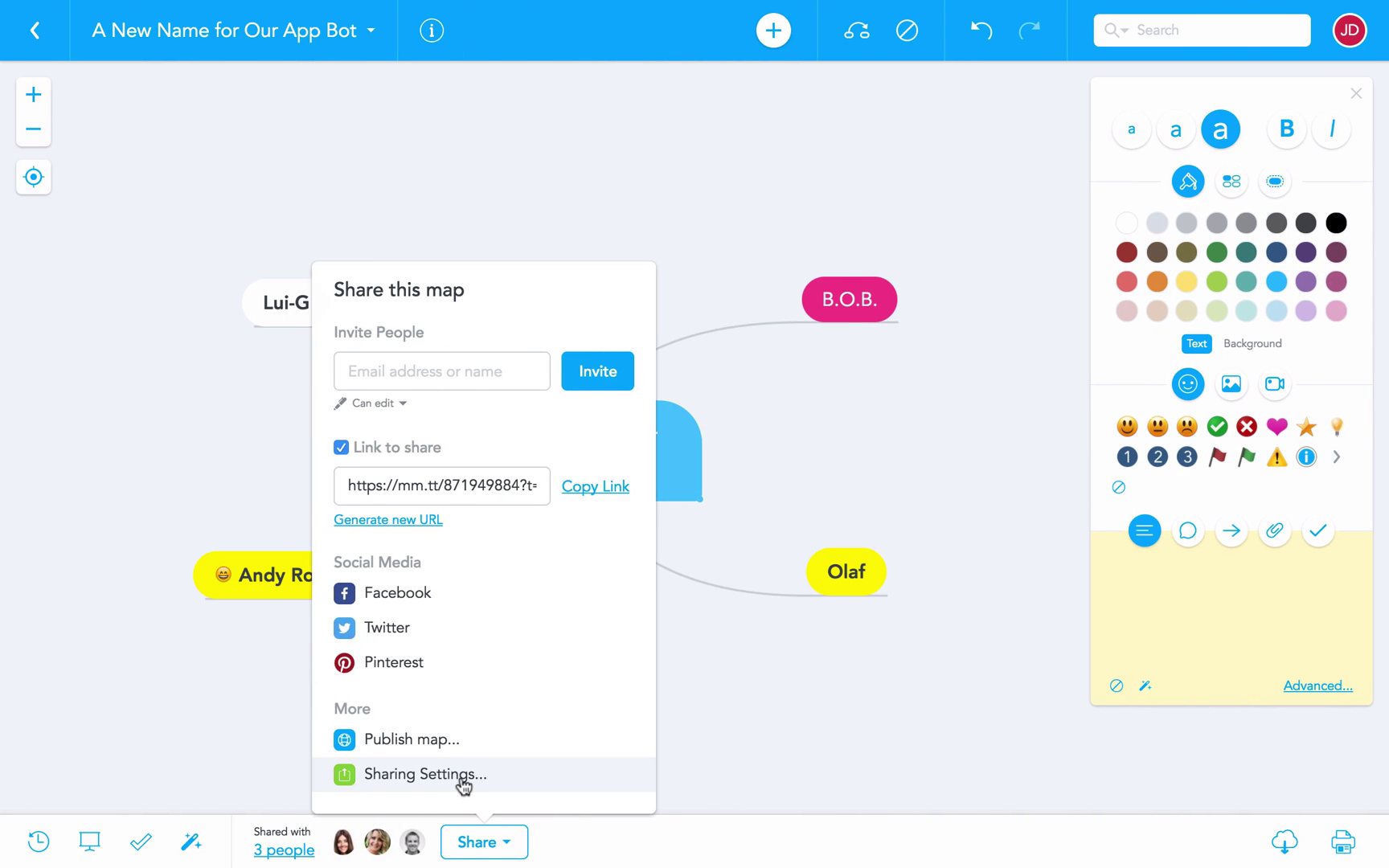
Step: Set Jane Demo to Can view in the sharing settings, leaving the others as editors
left_click(425, 773)
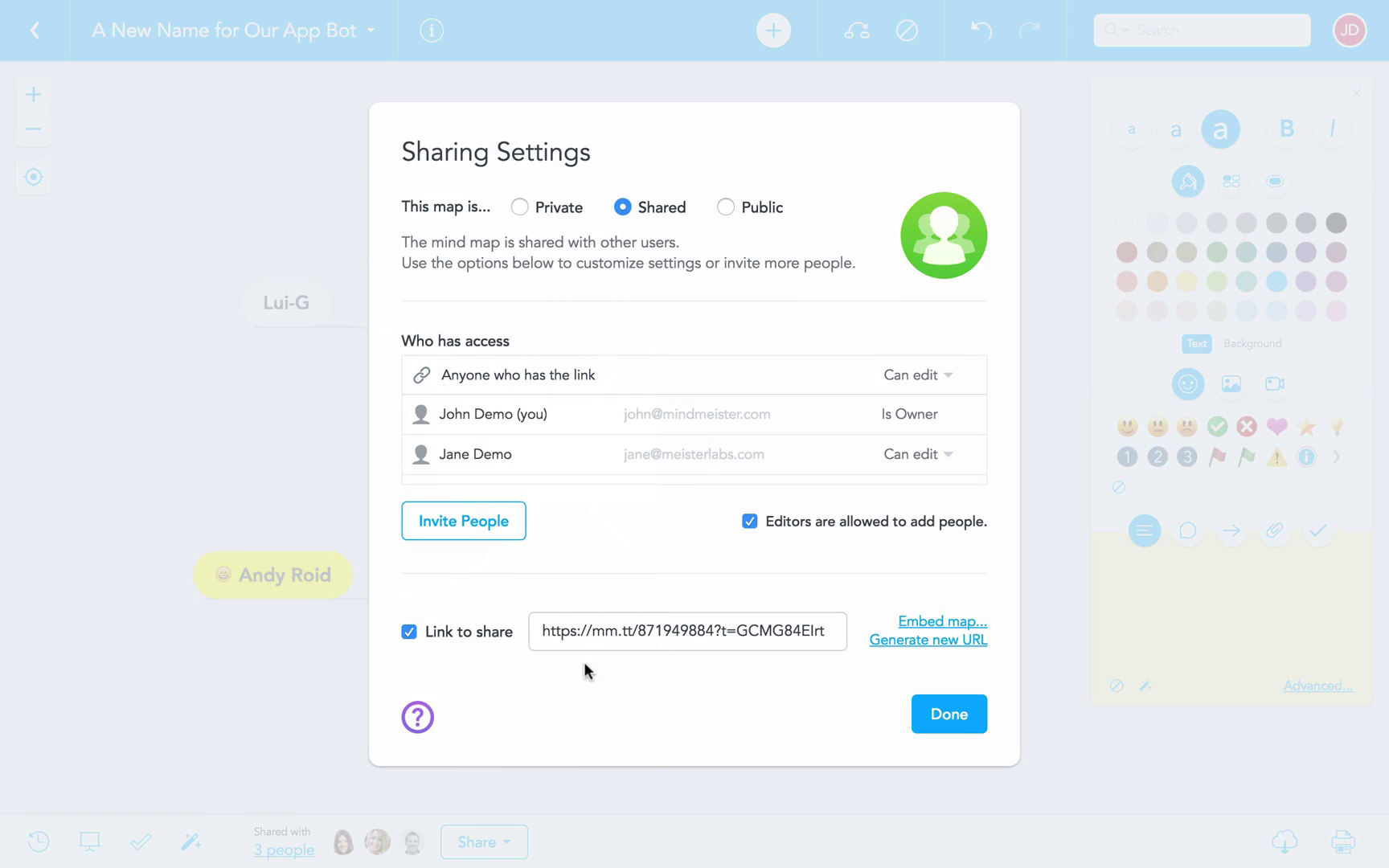
mouse_move(914, 455)
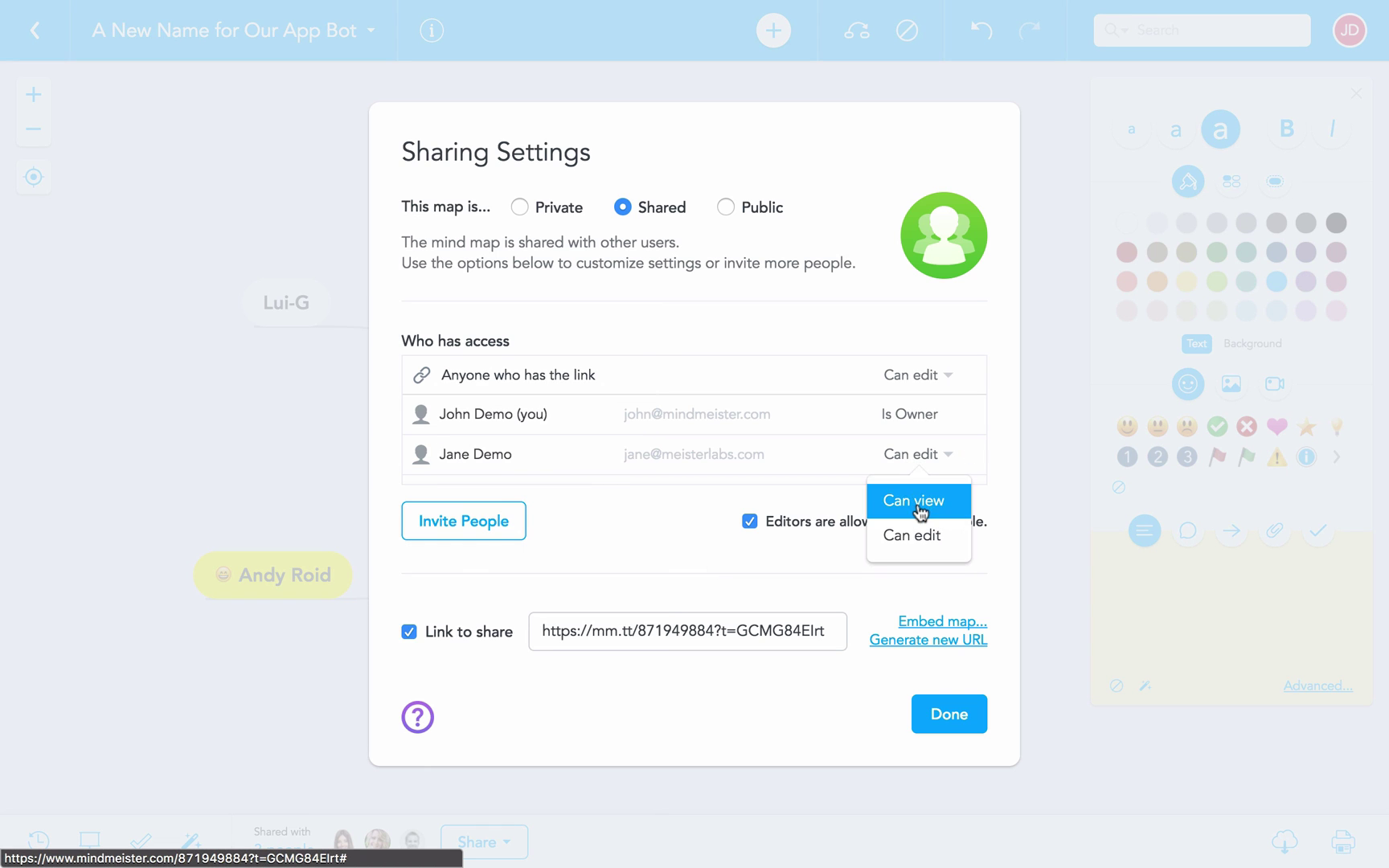
left_click(915, 500)
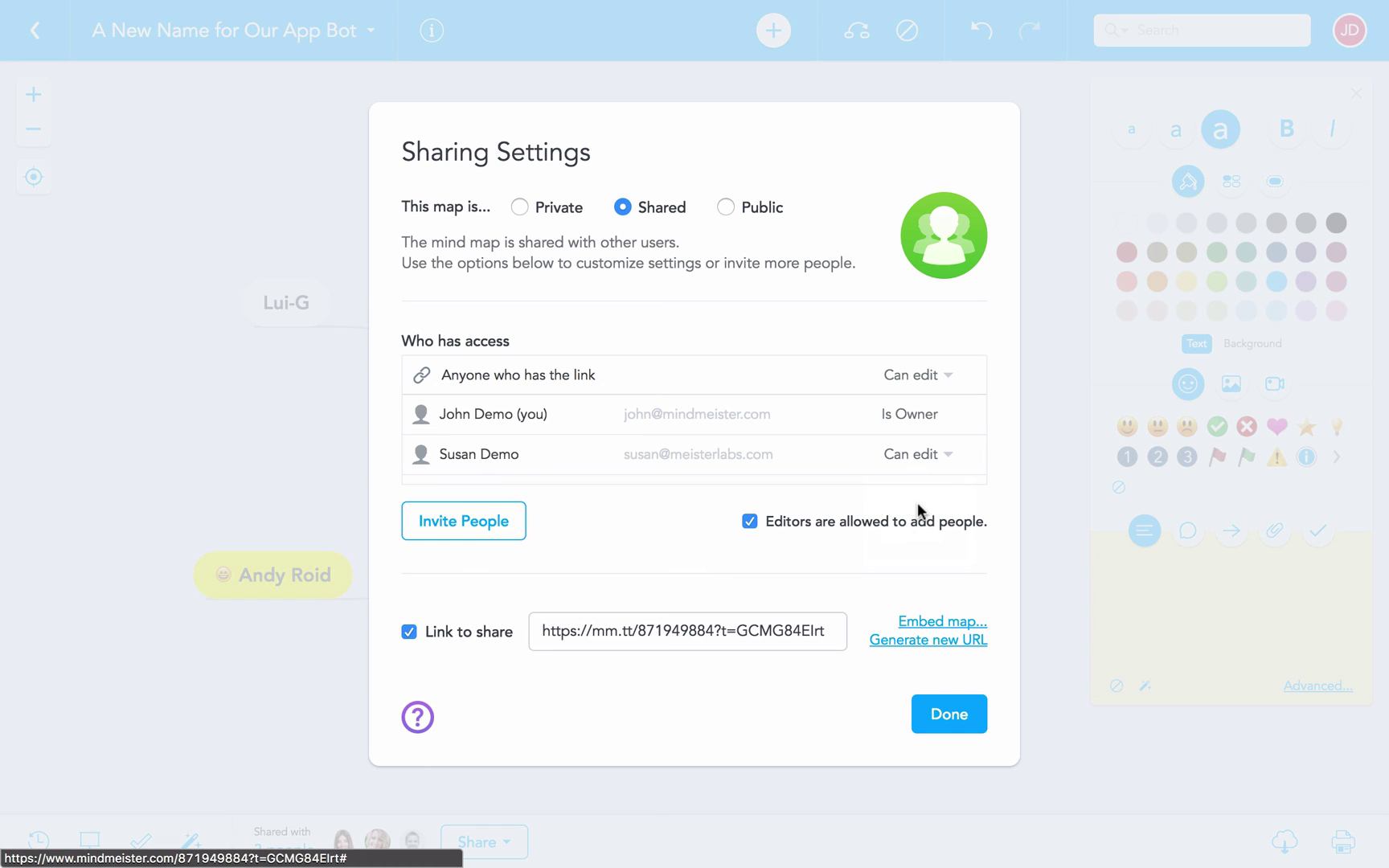
scroll(836, 456, "down", 2)
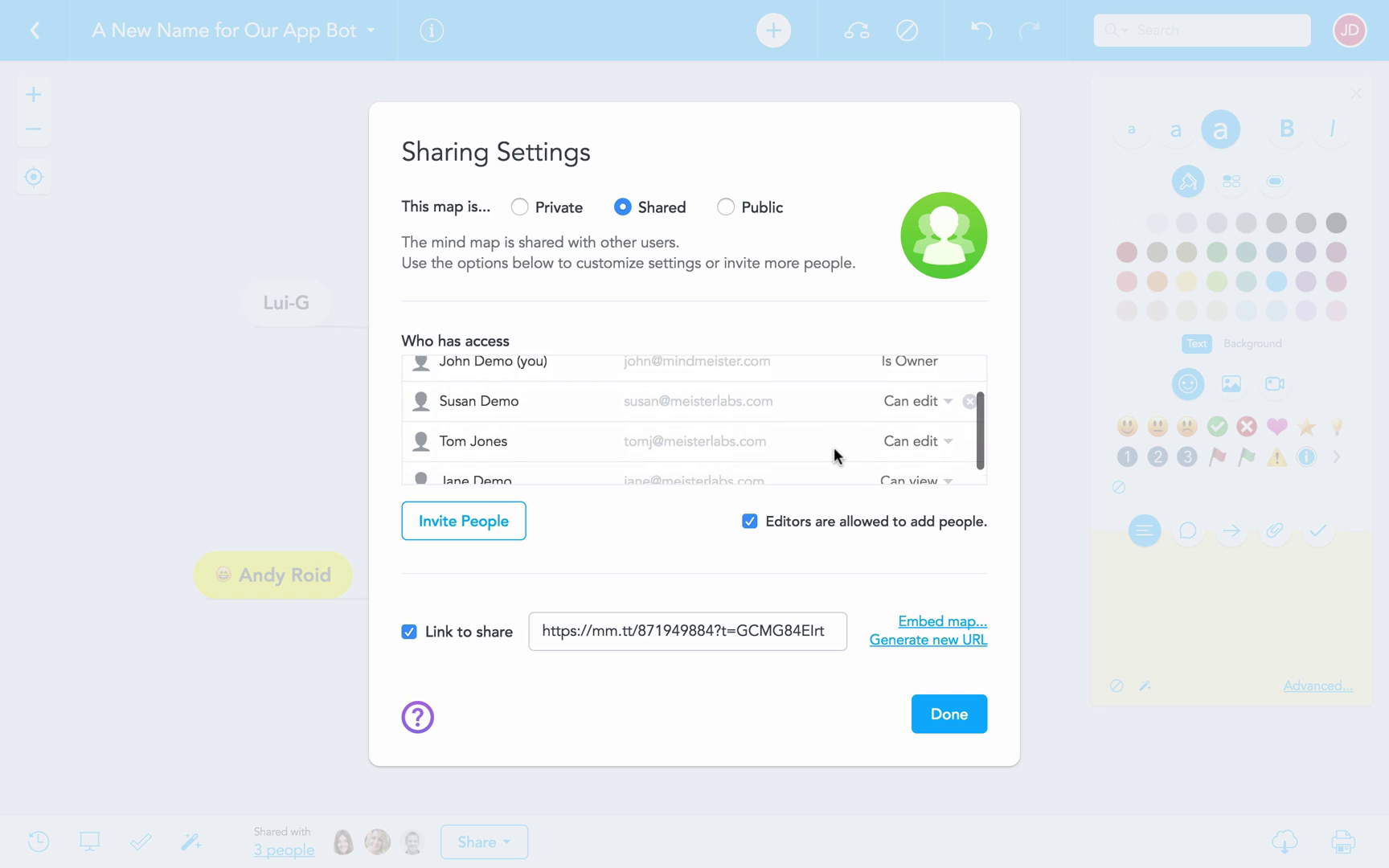
left_click(944, 718)
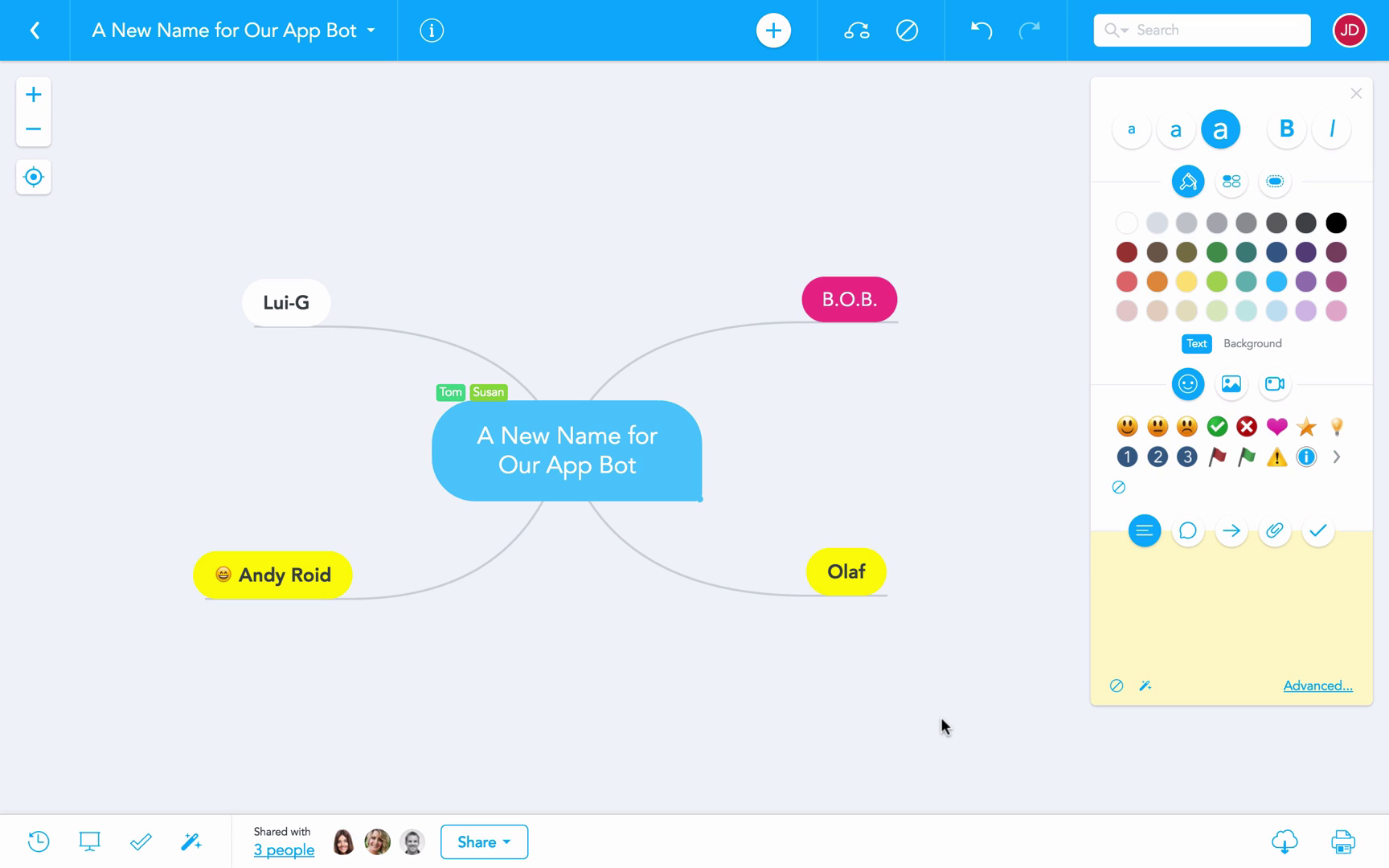
Step: Send Susan Demo the chat message 'Thanks for joining!' and close the chat
left_click(380, 841)
left_click(371, 773)
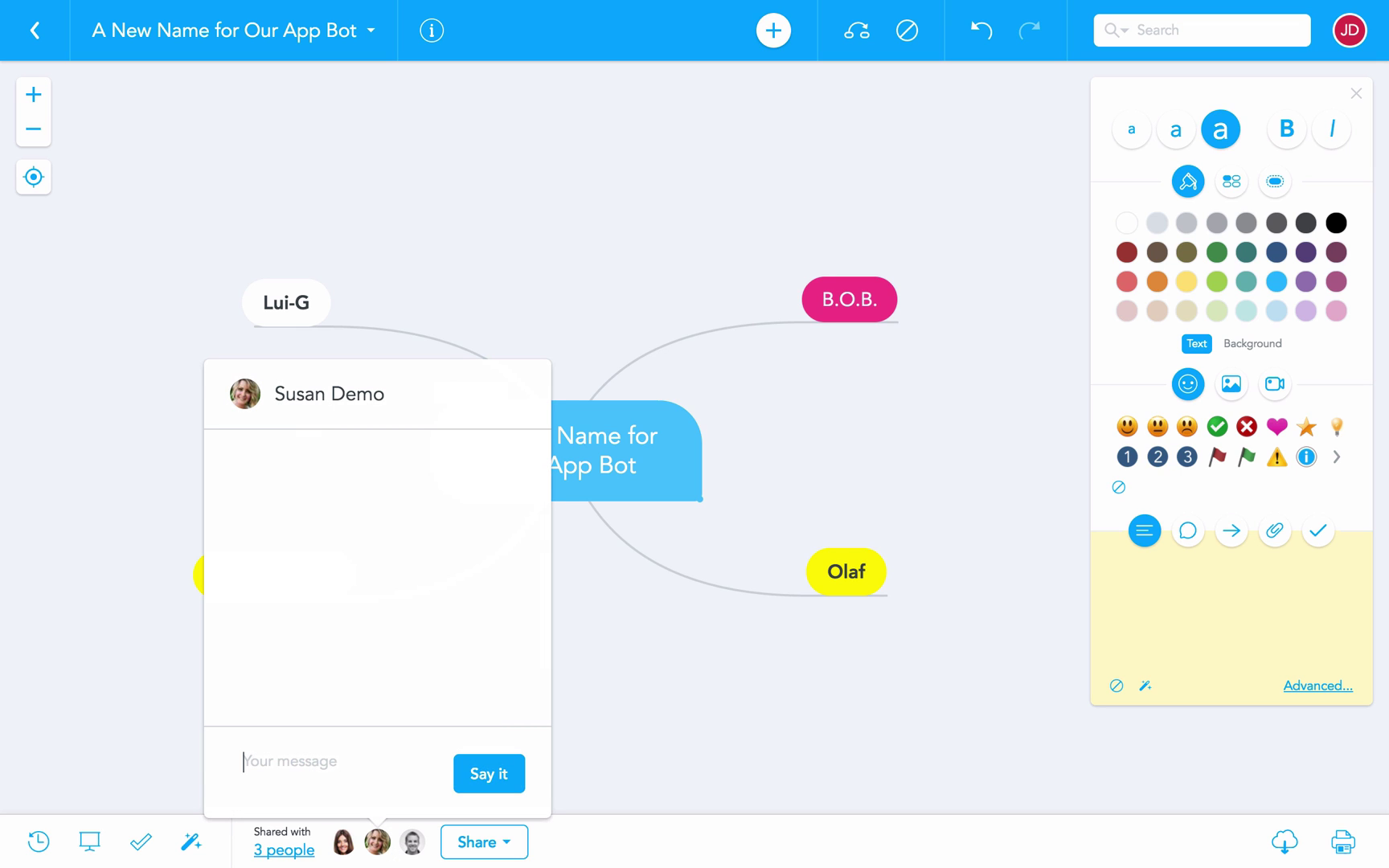
type("Thanks for joinin")
type("g!")
key("Return")
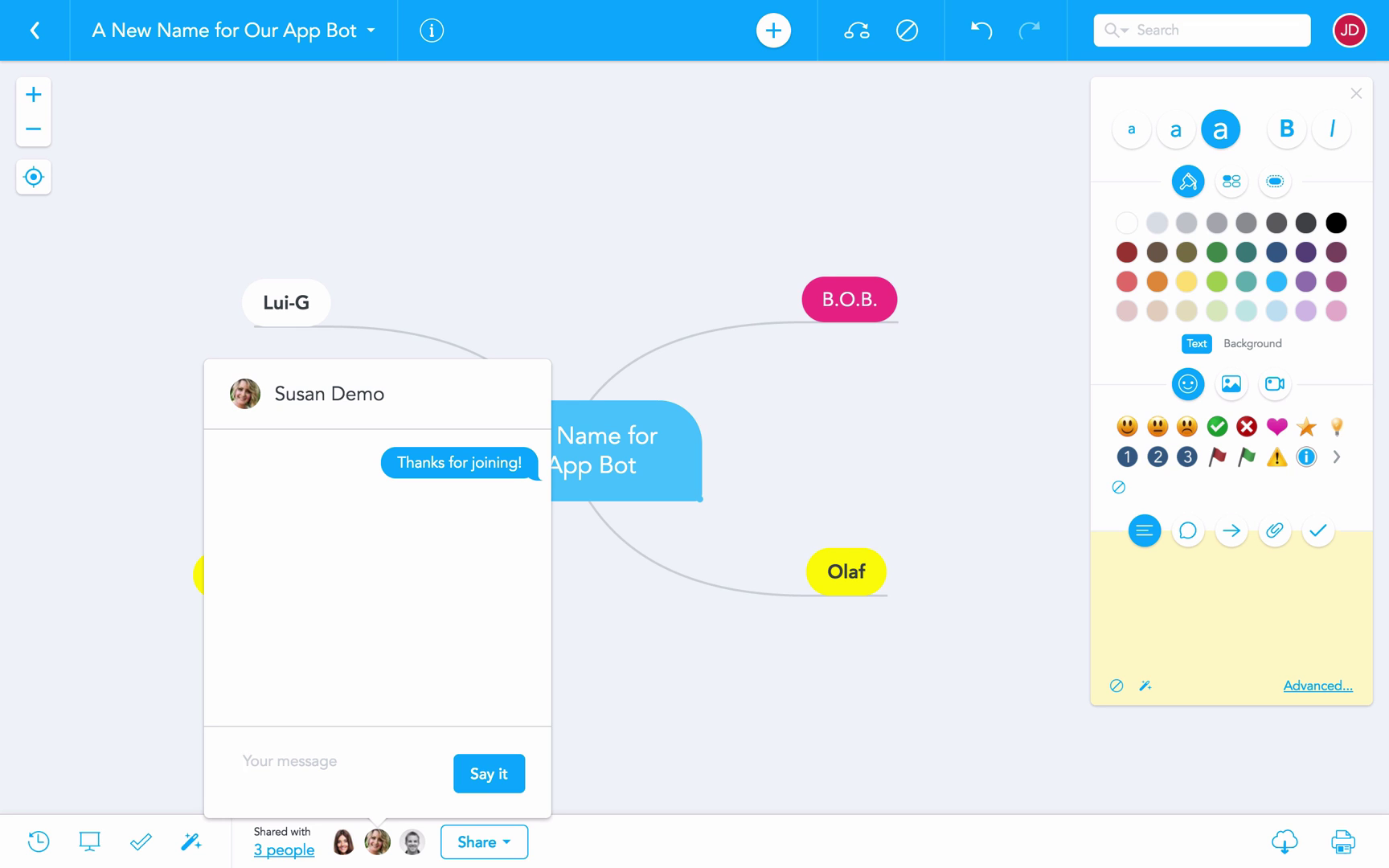
left_click(623, 735)
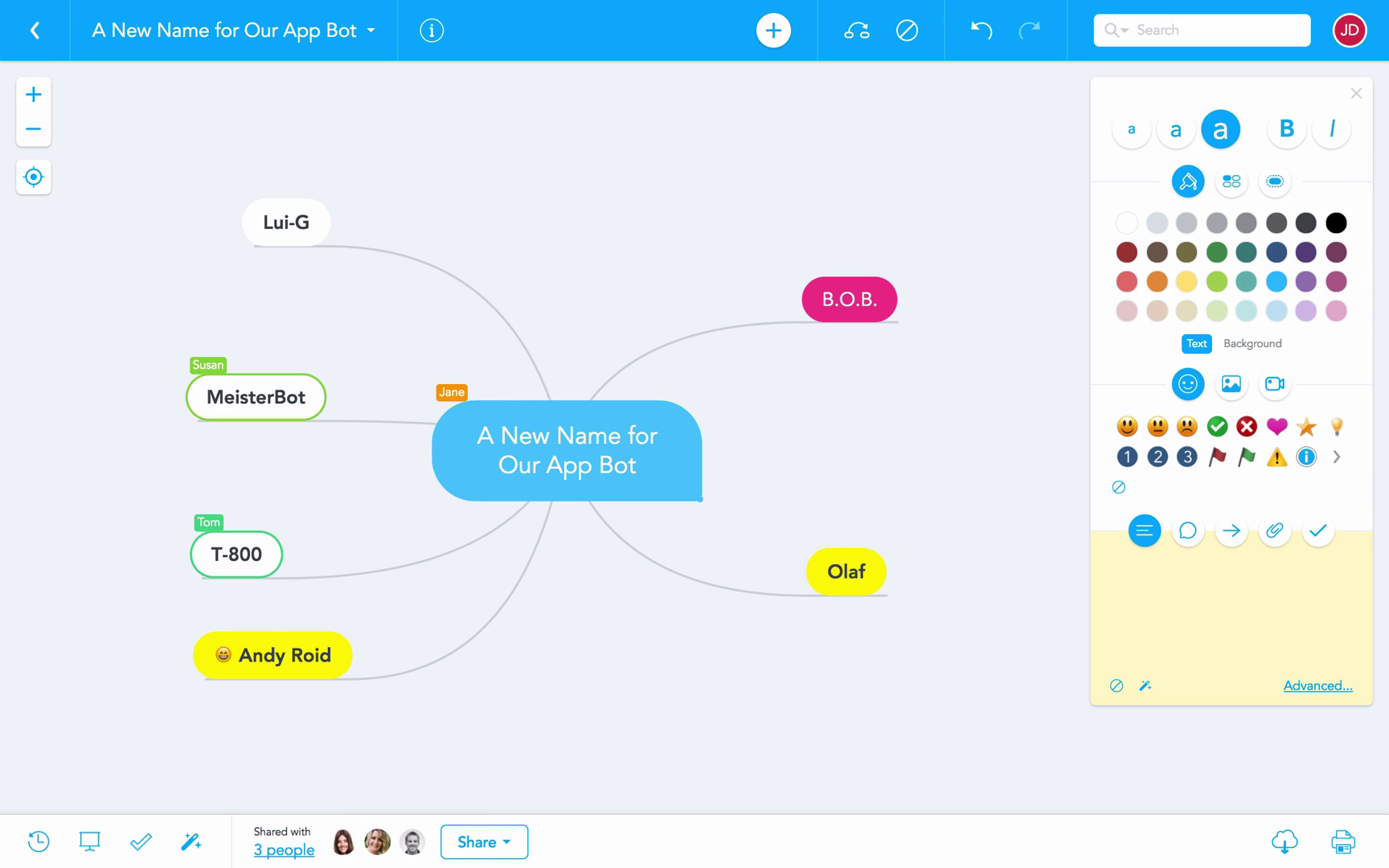
Step: Add a Wall-E idea to the central topic and switch the map to the Aligned layout
double_click(819, 695)
type("Wall-")
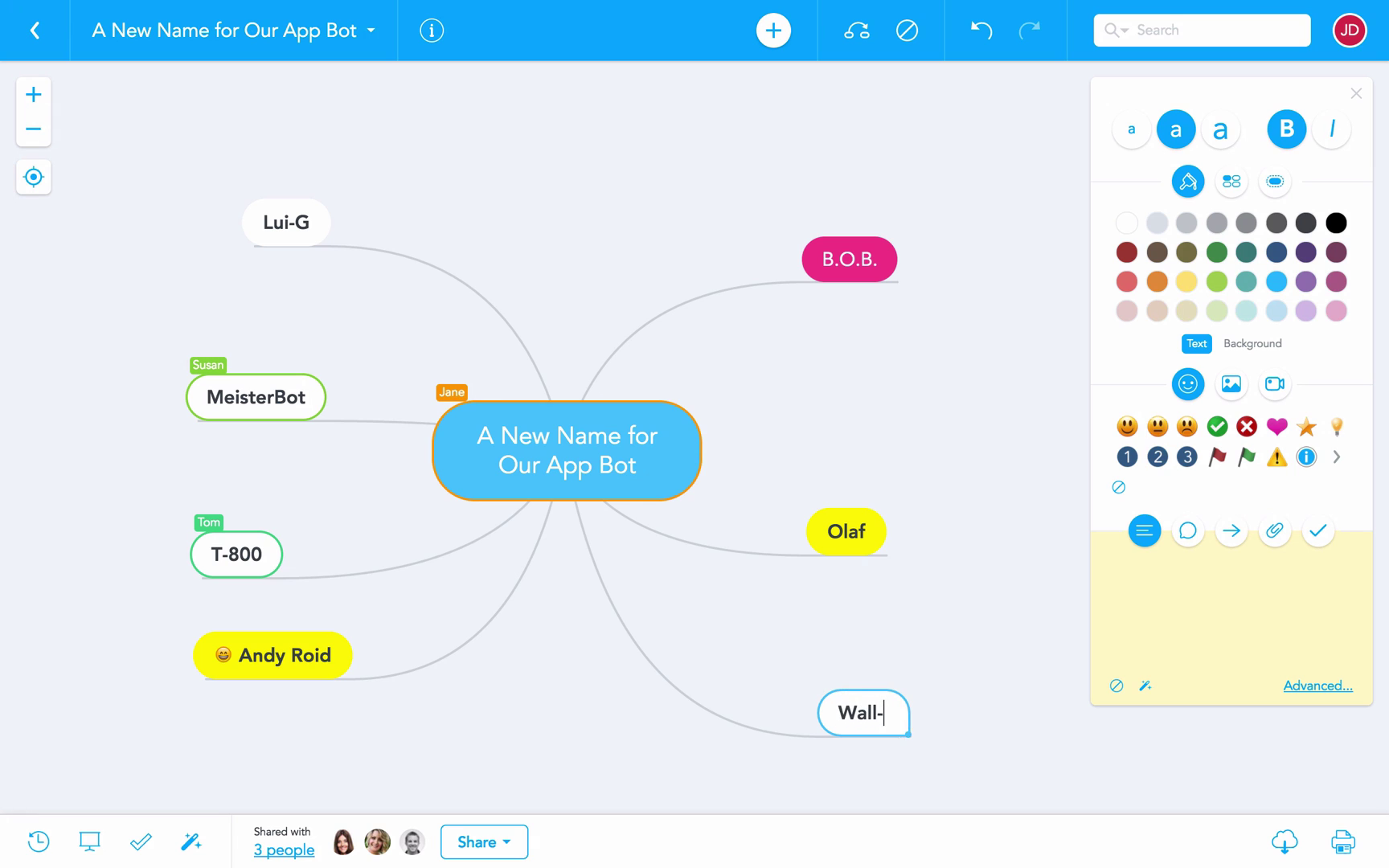
type("E")
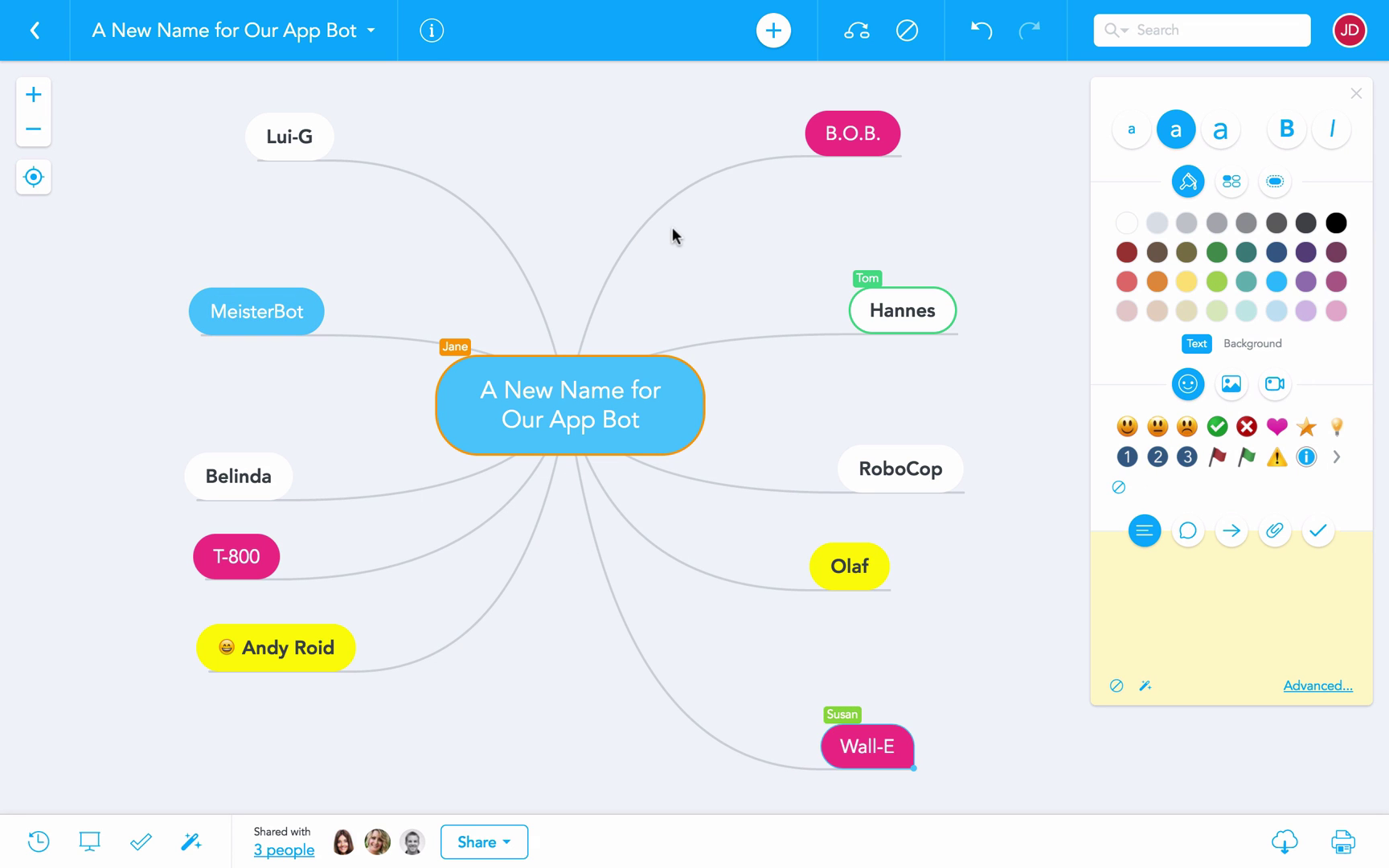
left_click(431, 29)
left_click(649, 193)
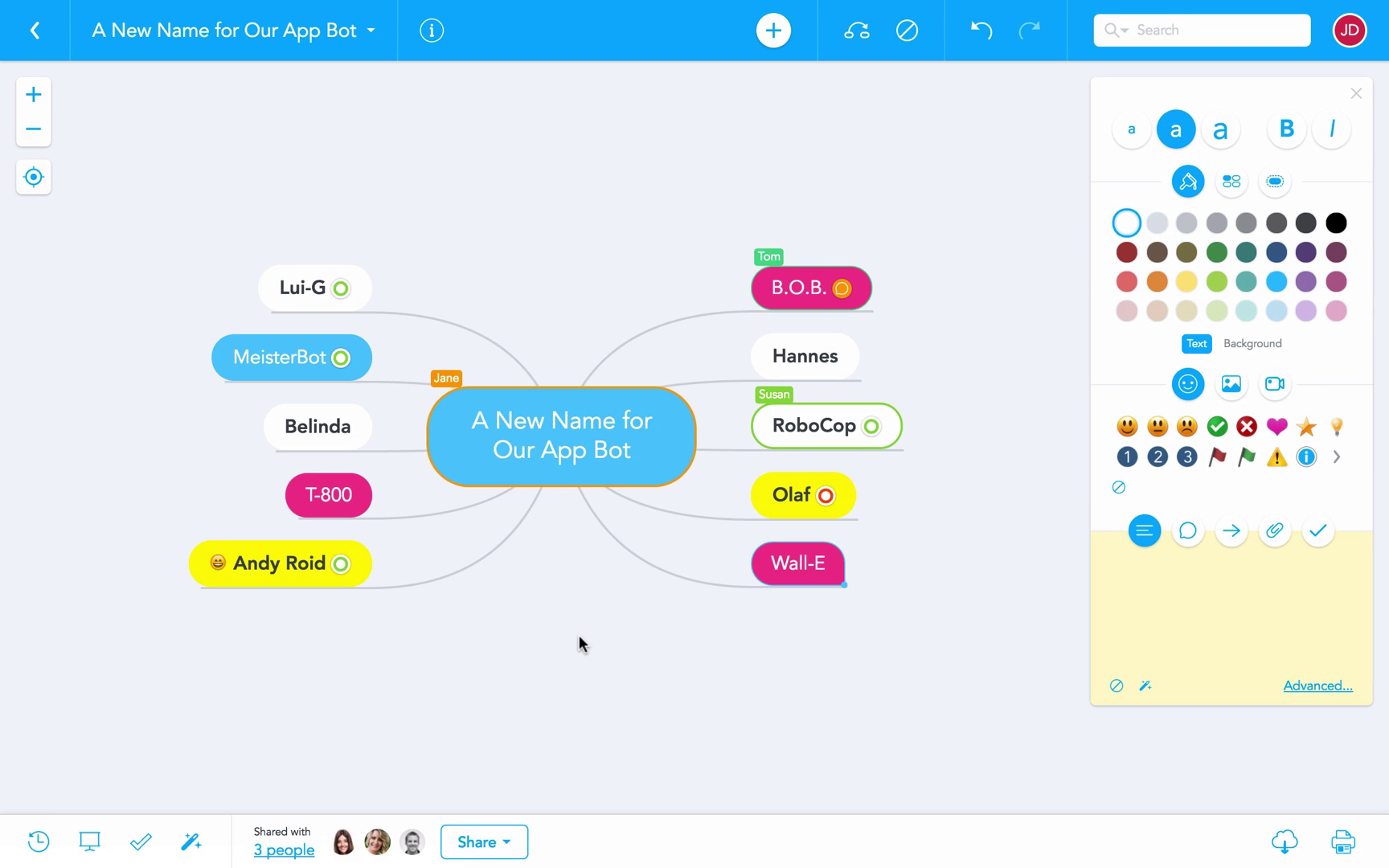
Step: Post a 'Love it!' comment on the Lui-G idea
left_click(304, 301)
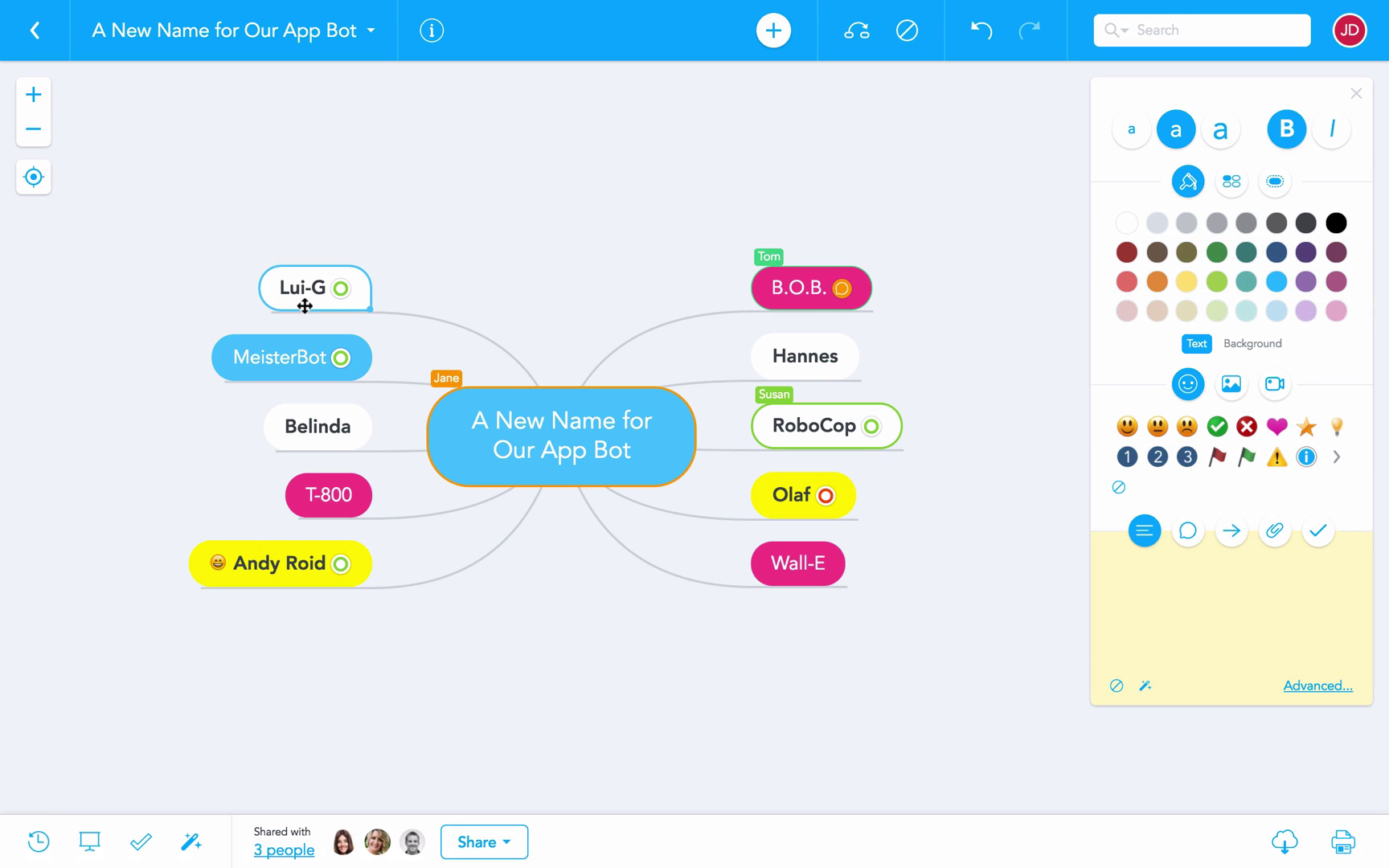
left_click(1187, 531)
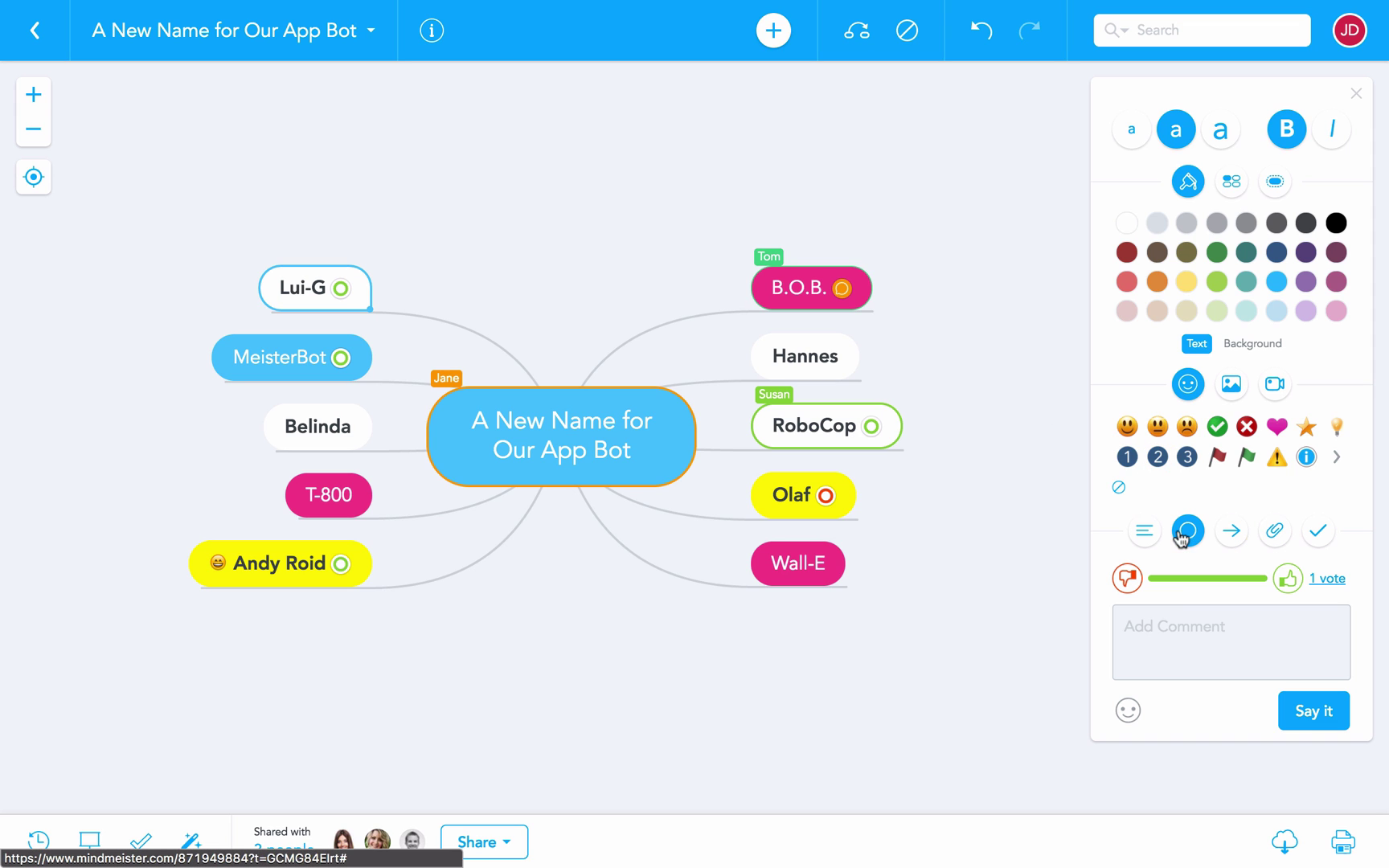
left_click(1179, 629)
type("Love it!")
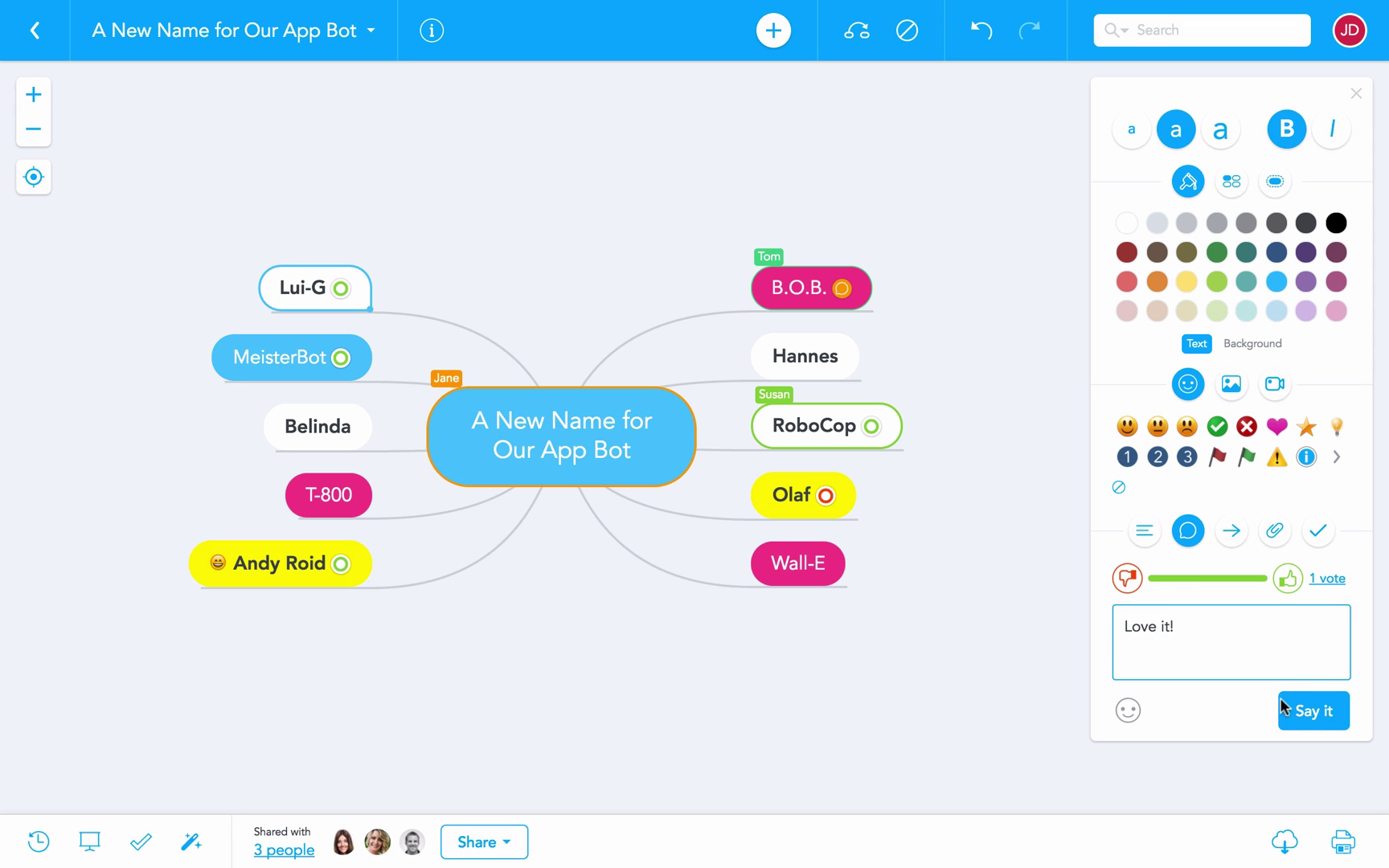
left_click(1306, 711)
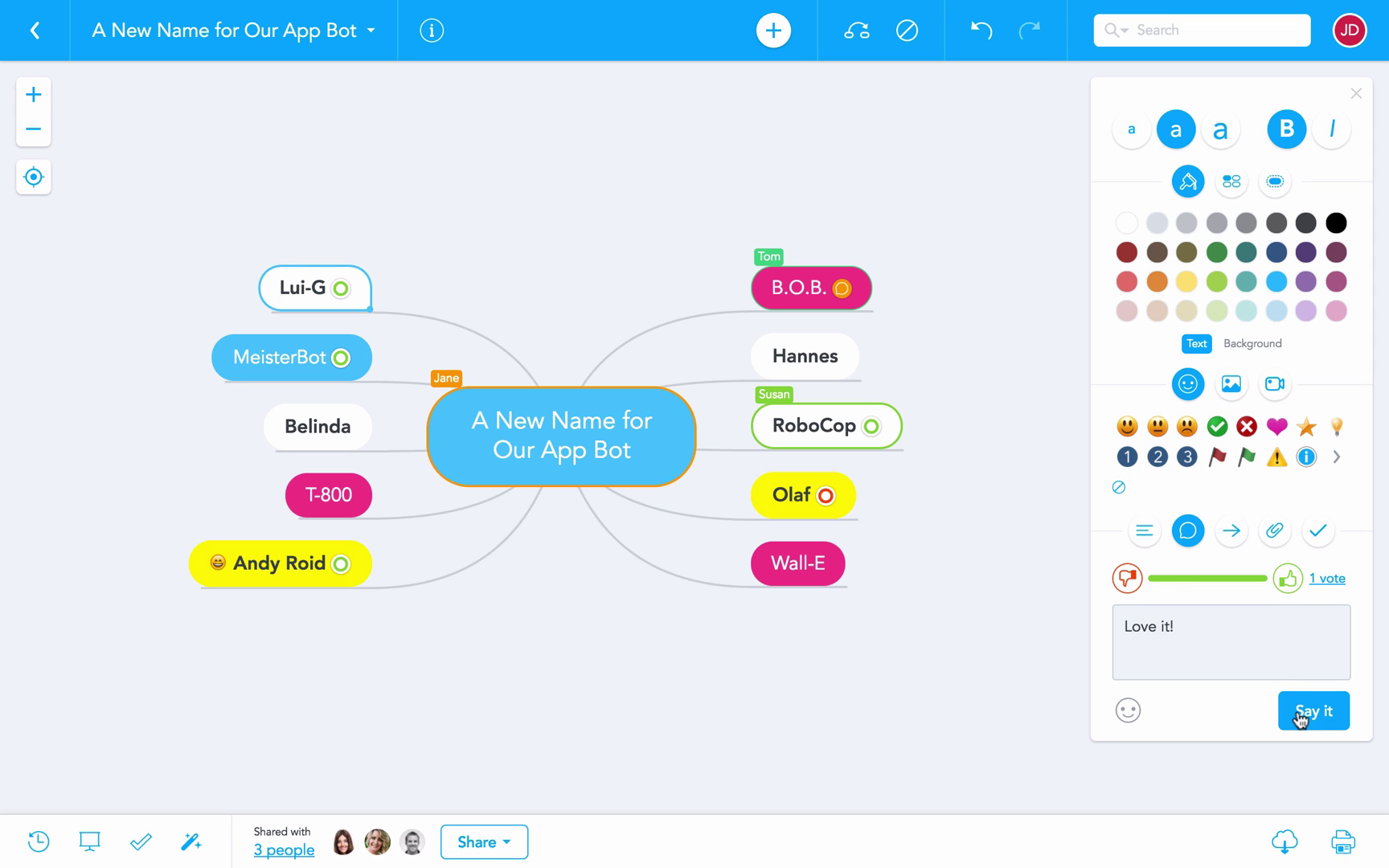
Step: Upvote both the Lui-G and RoboCop ideas
left_click(1285, 579)
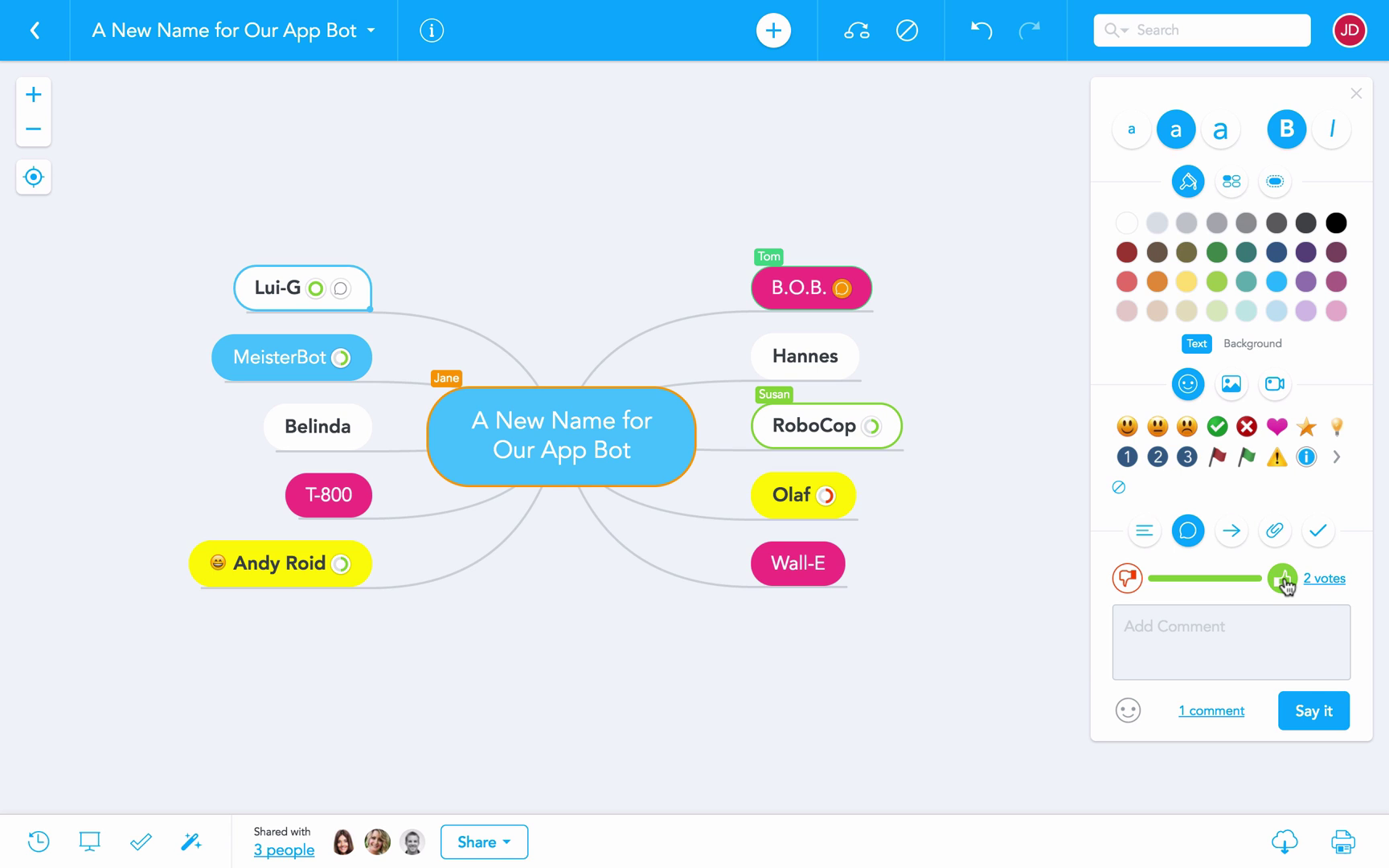
left_click(822, 412)
left_click(1285, 578)
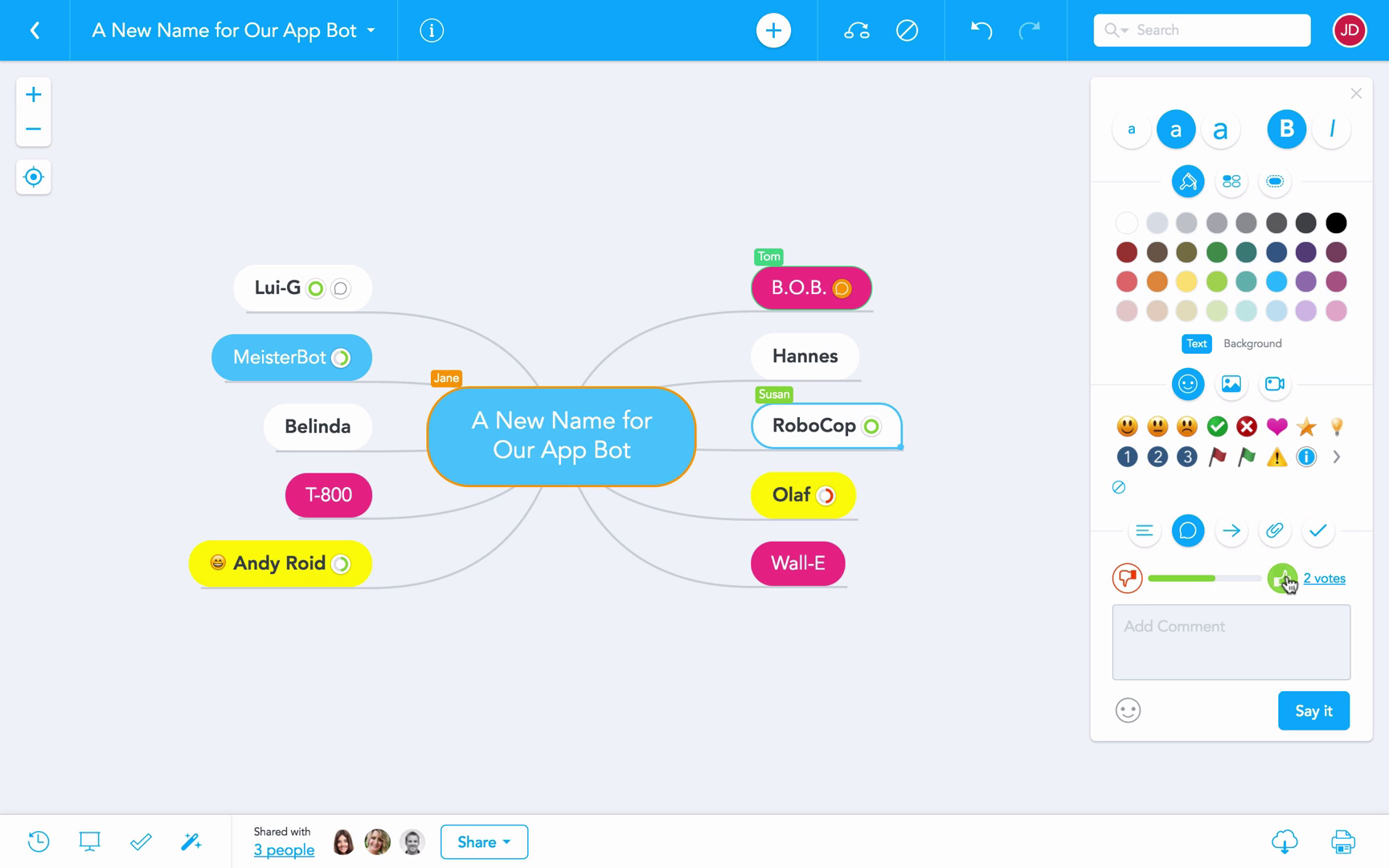
Step: Open the Opinions panel from Lui-G's 2 votes and enable Emphasize popular ideas
left_click(1325, 578)
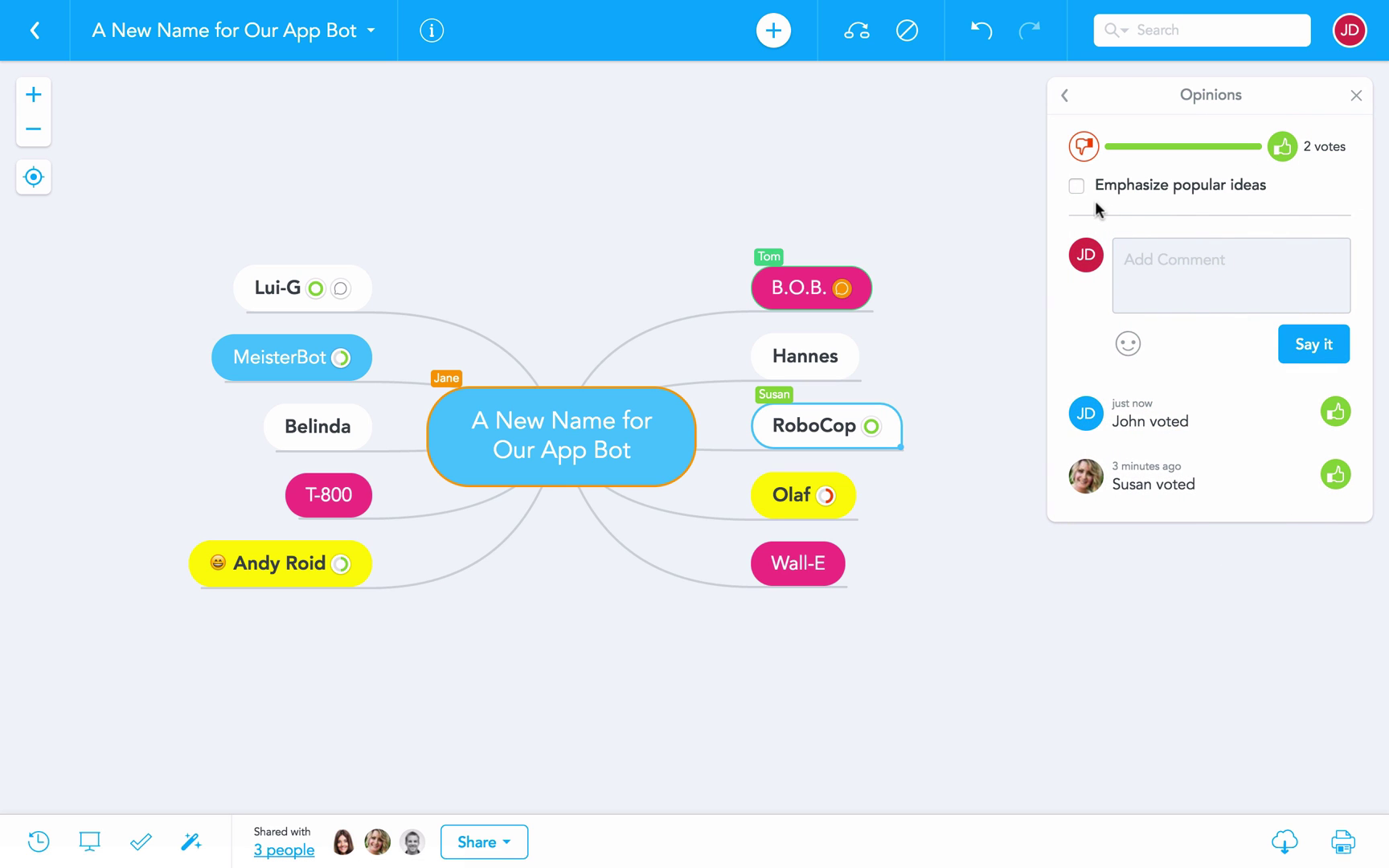
left_click(1076, 187)
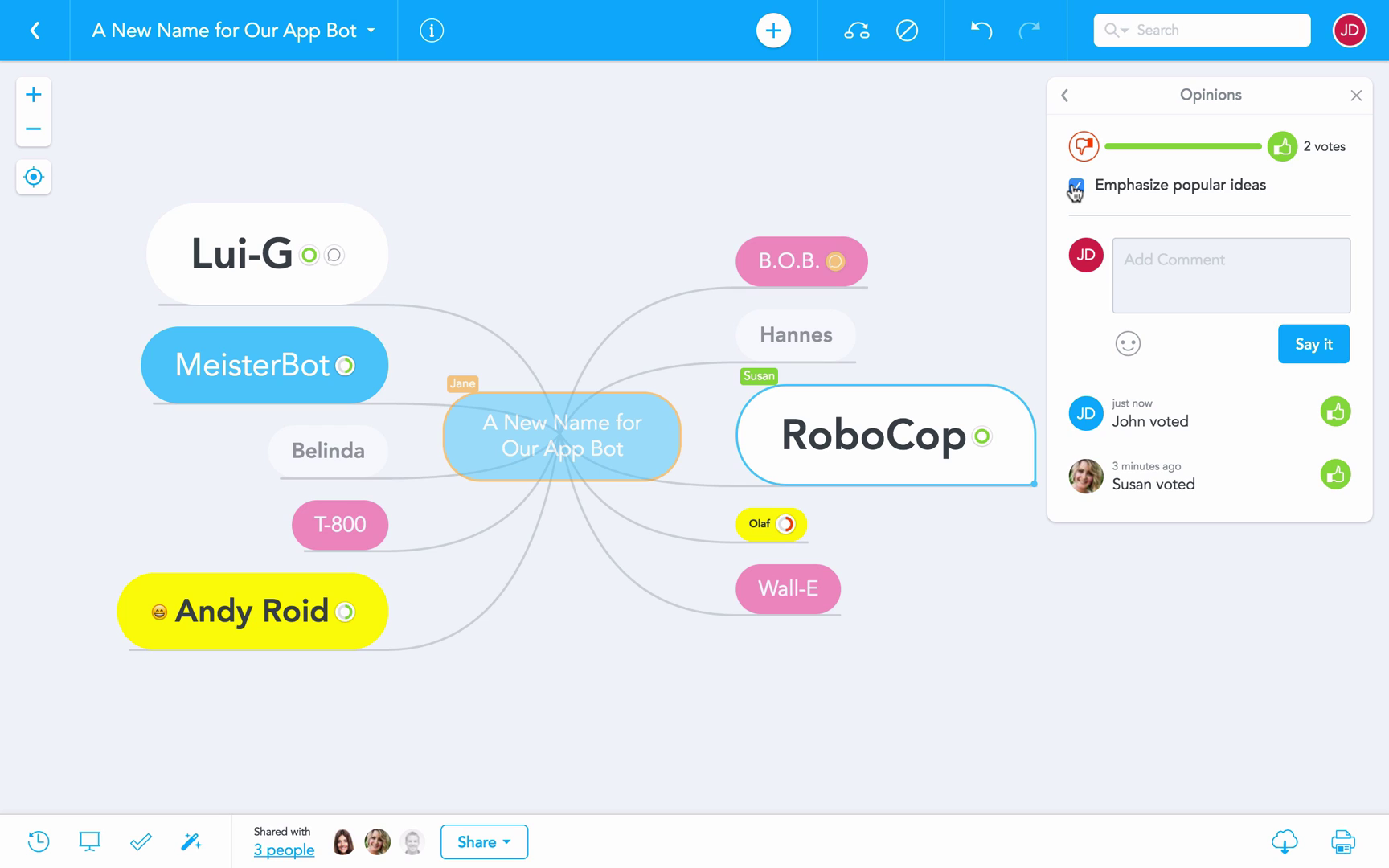